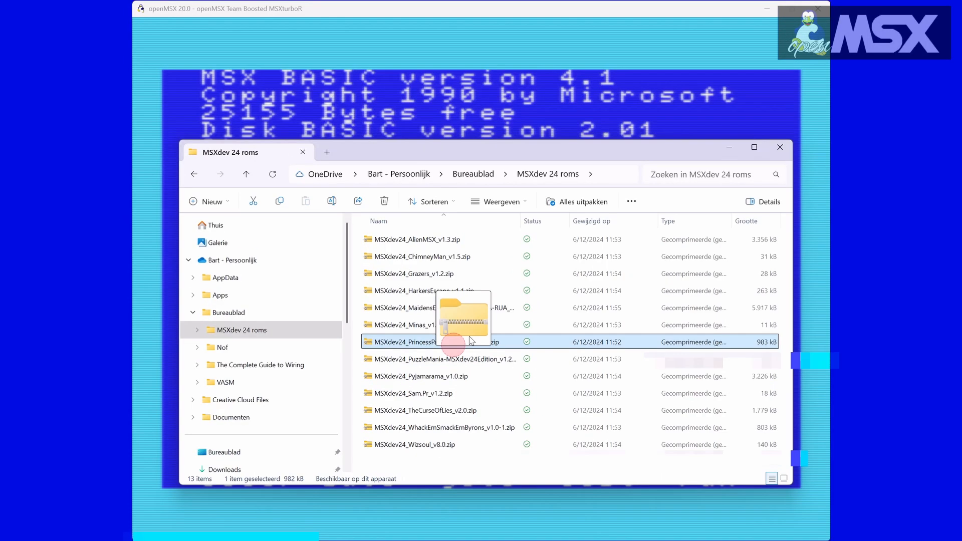
Drop the MSXdev24_PrincessPalomasRescue_v1.0.zip ROM file from the MSXdev 24 roms folder onto the emulator window
drag(421, 320, 373, 92)
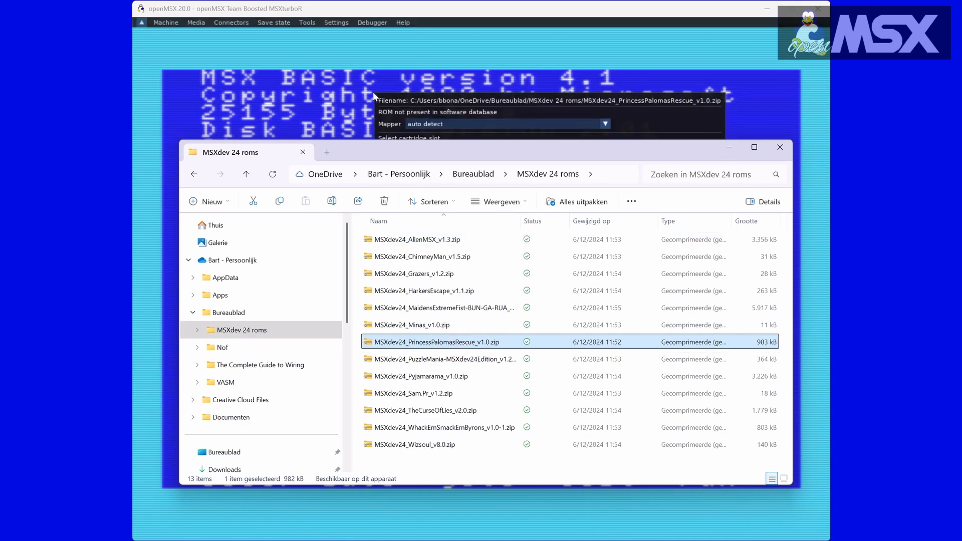
click(728, 150)
drag(495, 101, 359, 221)
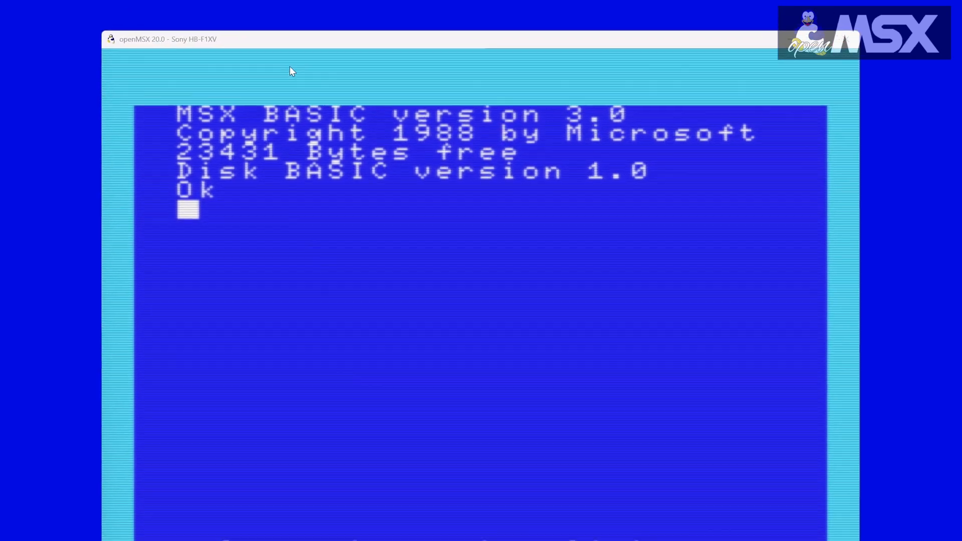
click(292, 55)
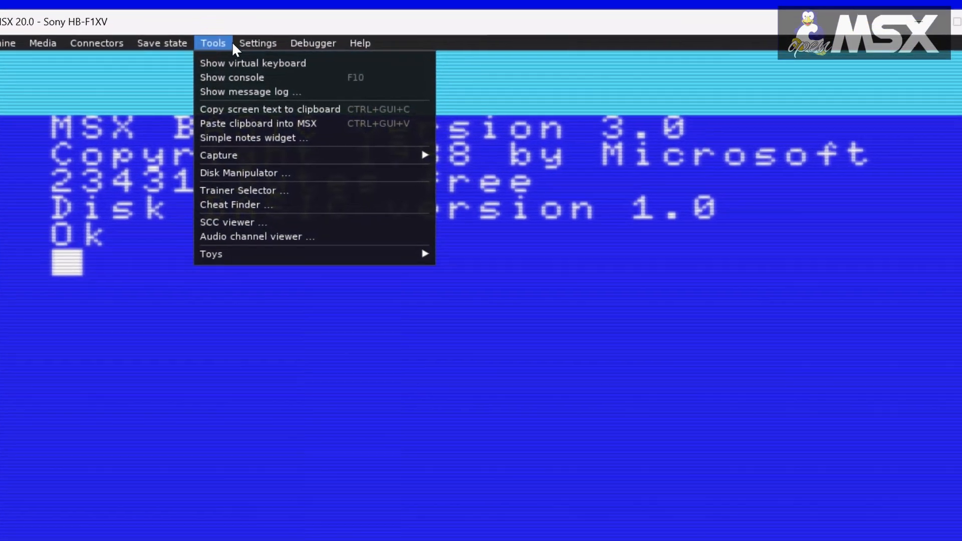
mouse_move(324, 55)
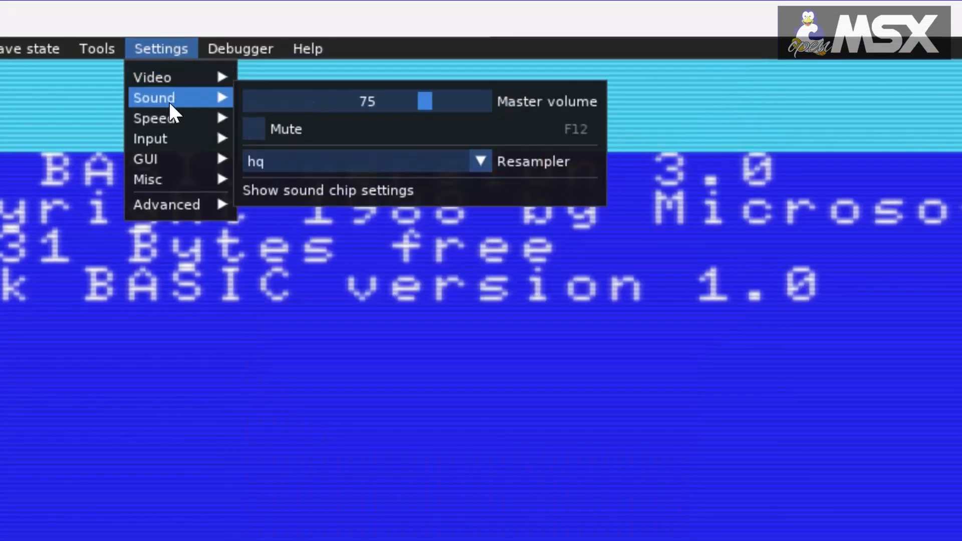
mouse_move(170, 124)
mouse_move(165, 157)
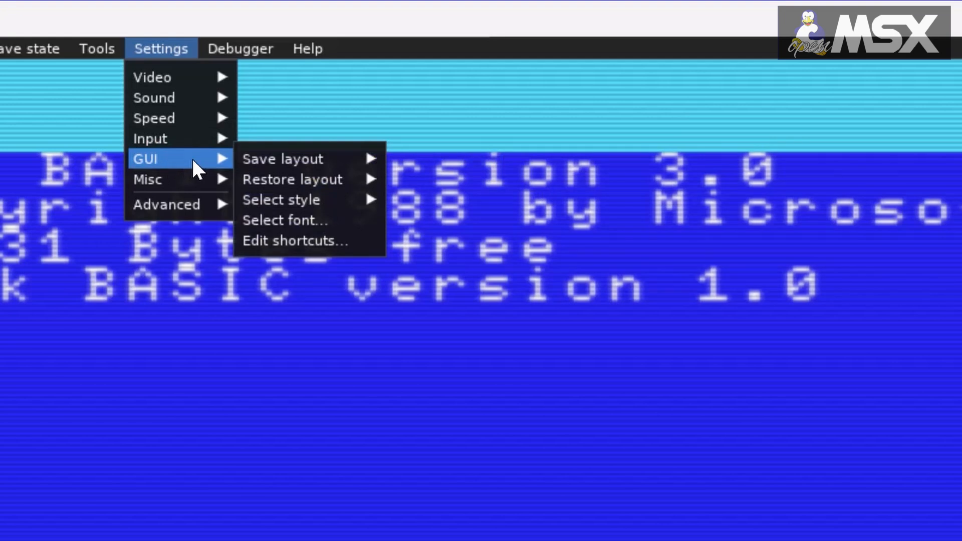
mouse_move(194, 173)
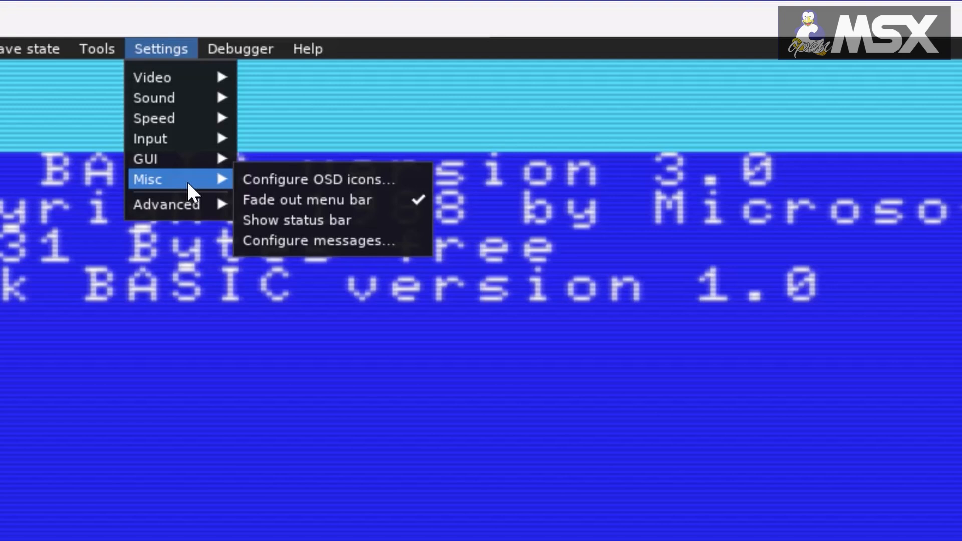
mouse_move(188, 195)
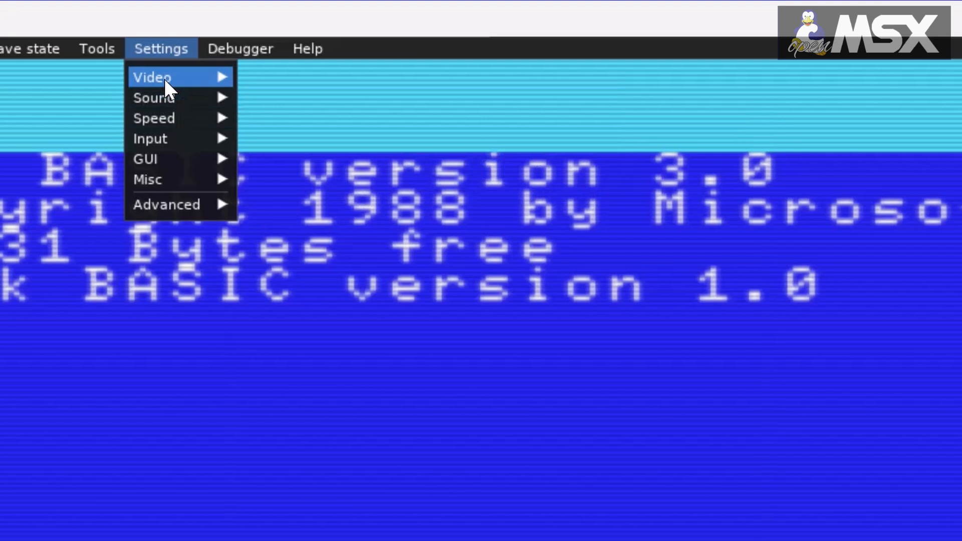
Open the video settings and set the scanline effect to 100%
mouse_move(164, 80)
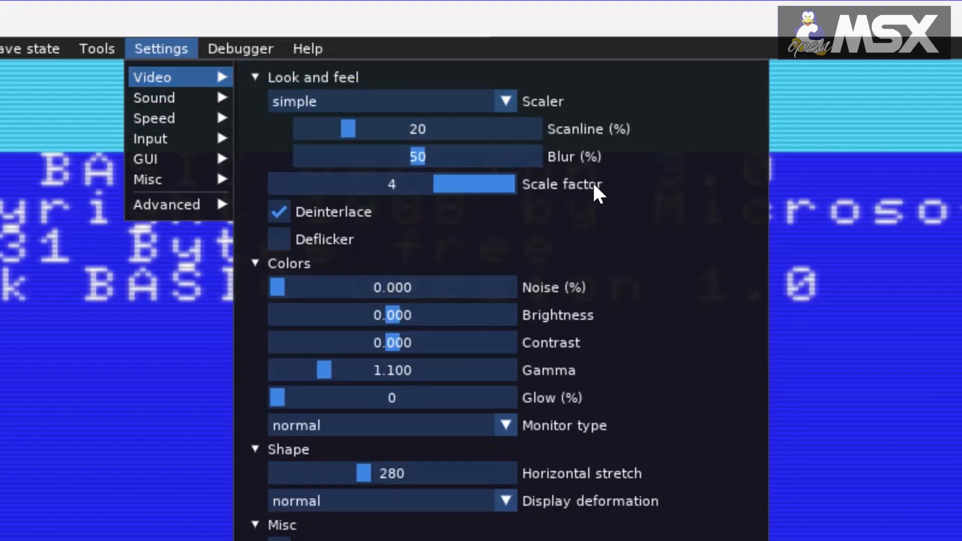
click(499, 193)
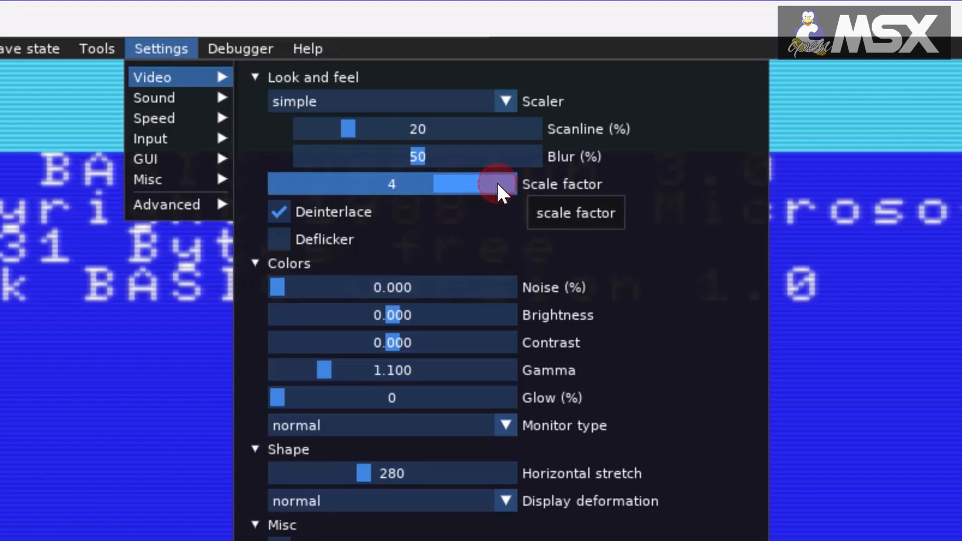
drag(499, 193, 464, 189)
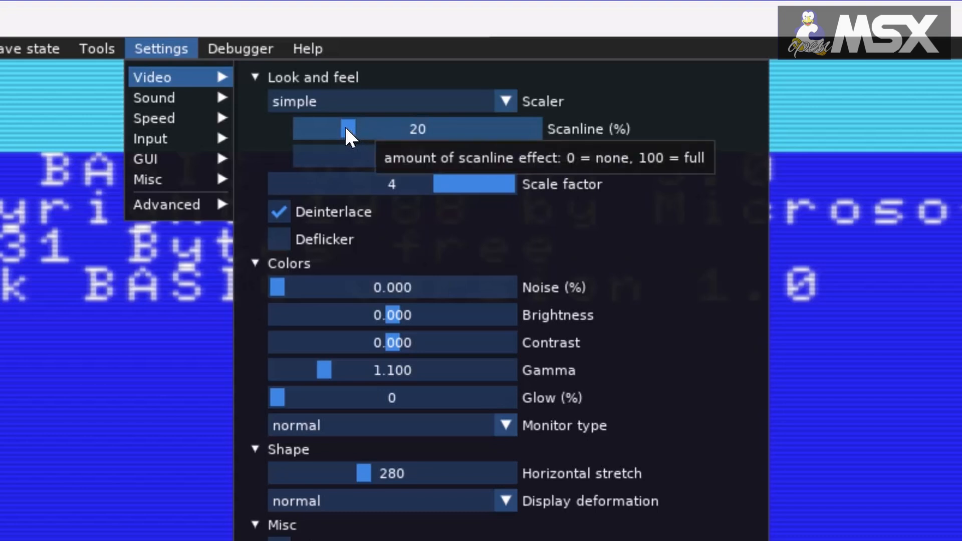
drag(347, 131, 591, 161)
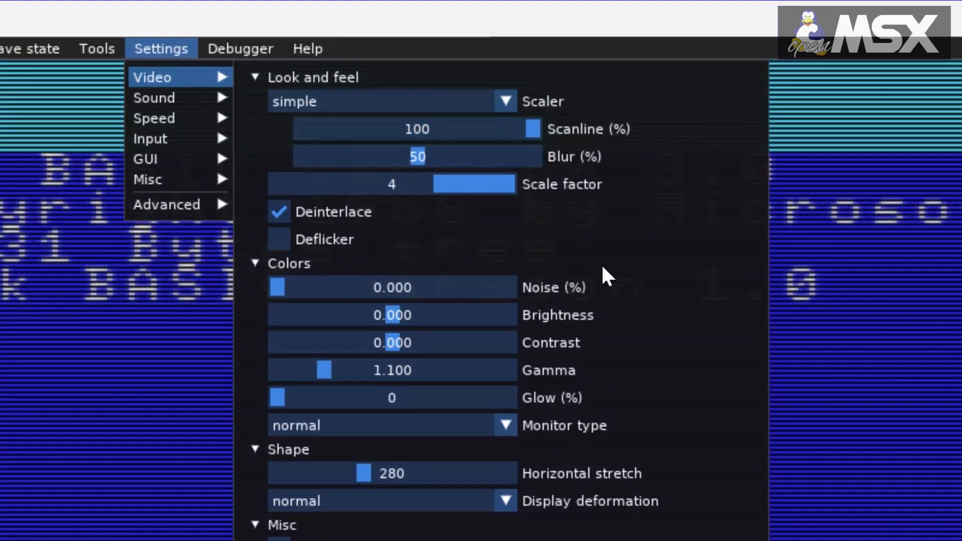
Set the monitor type to monochrome green bright
click(390, 506)
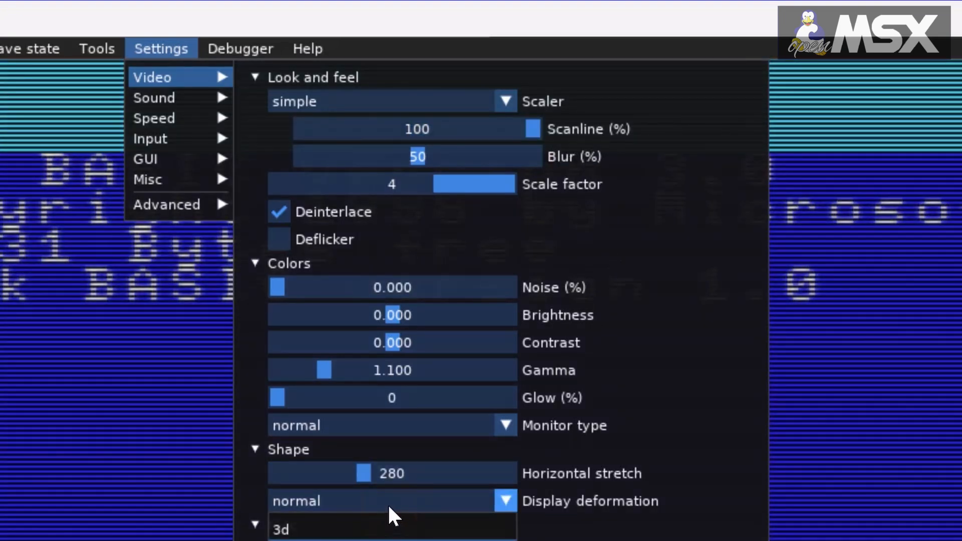
click(388, 502)
click(385, 427)
scroll(391, 488, down, 1)
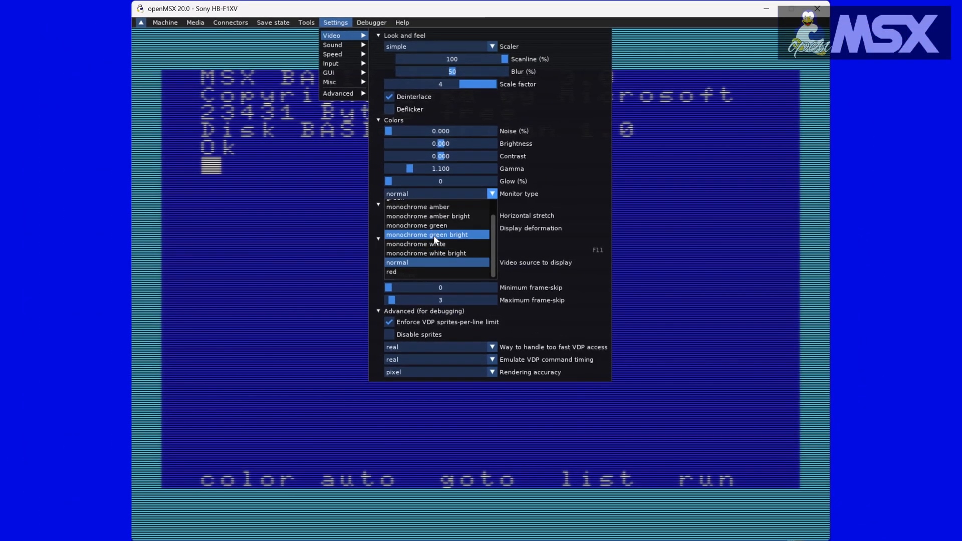
click(390, 423)
click(317, 230)
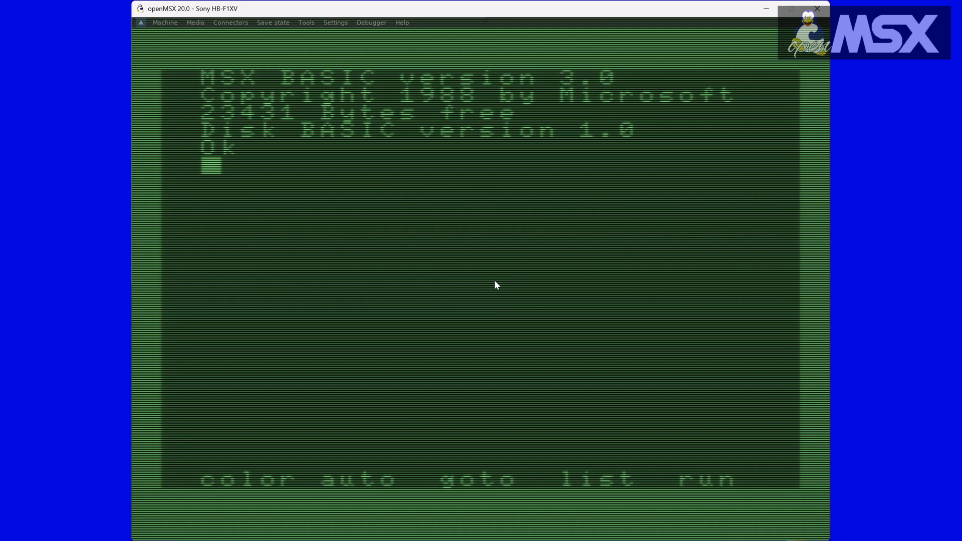
Set the monitor type back to normal
click(336, 22)
mouse_move(344, 33)
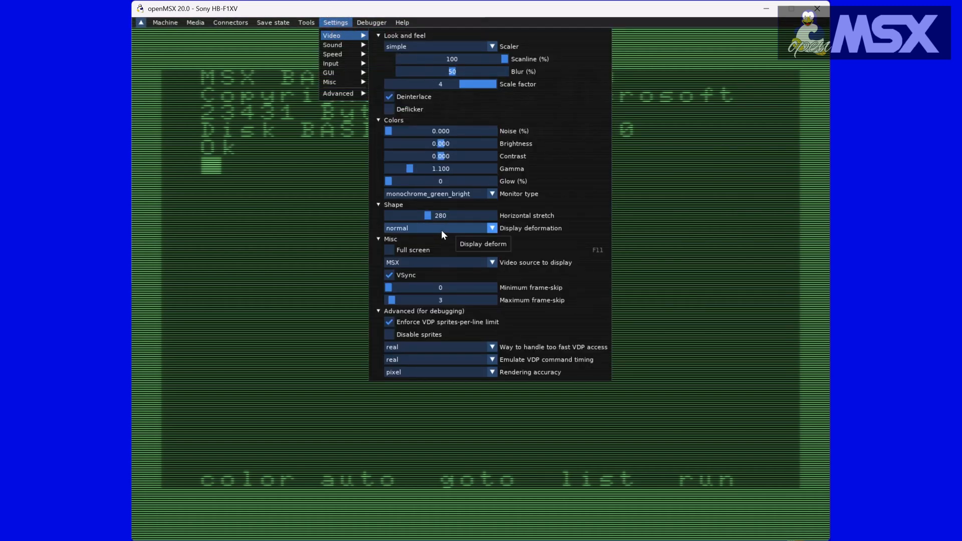
click(442, 194)
scroll(438, 220, down, 1)
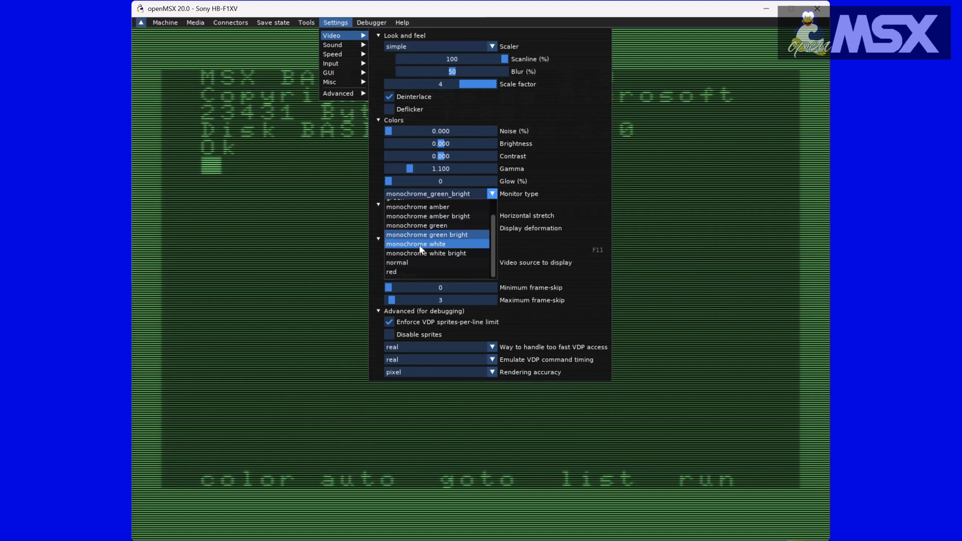
click(407, 263)
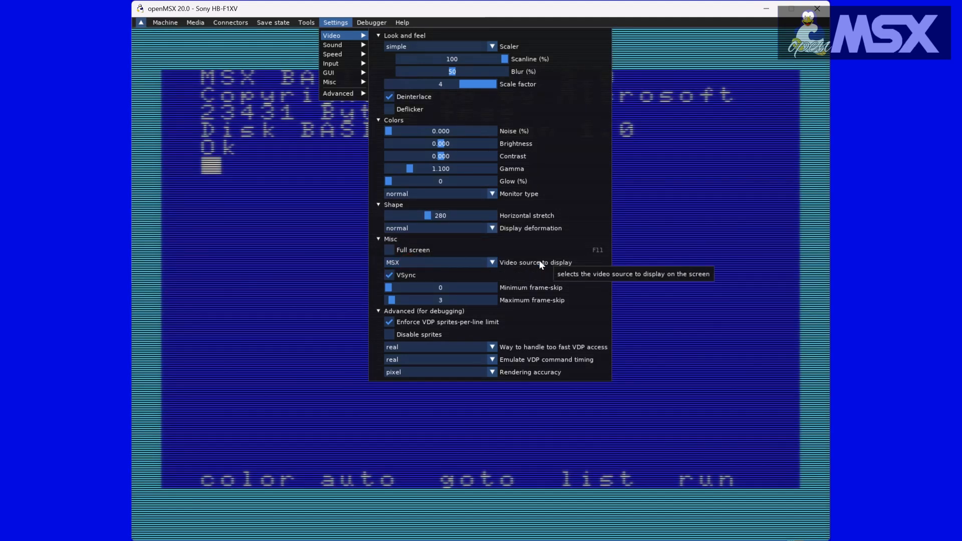
Set the display deformation to 3d
click(485, 230)
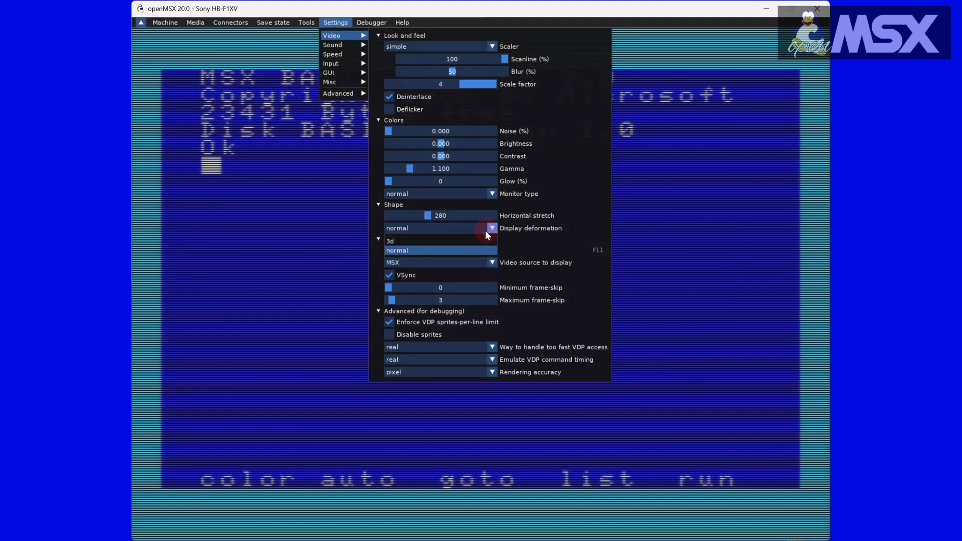
click(443, 238)
click(299, 239)
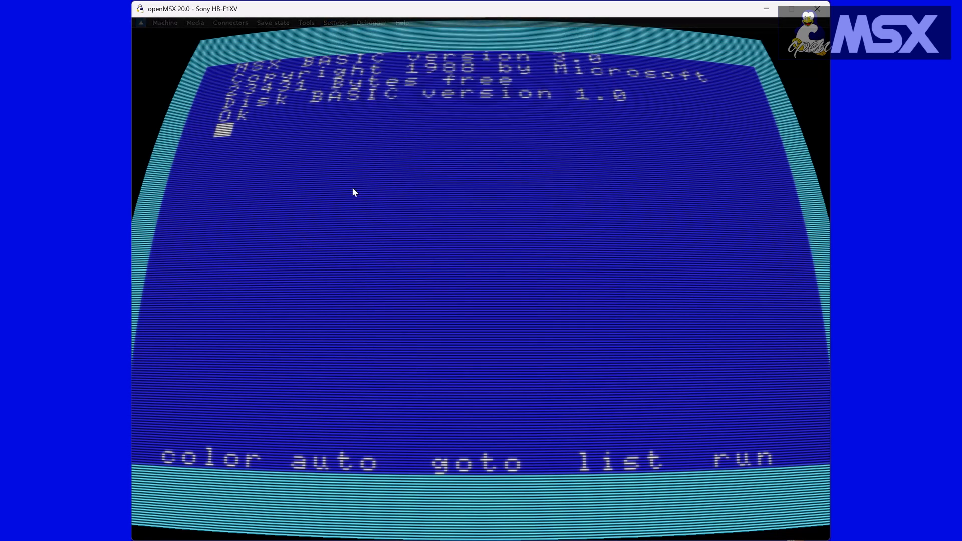
Set the display deformation back to normal
click(338, 23)
click(347, 23)
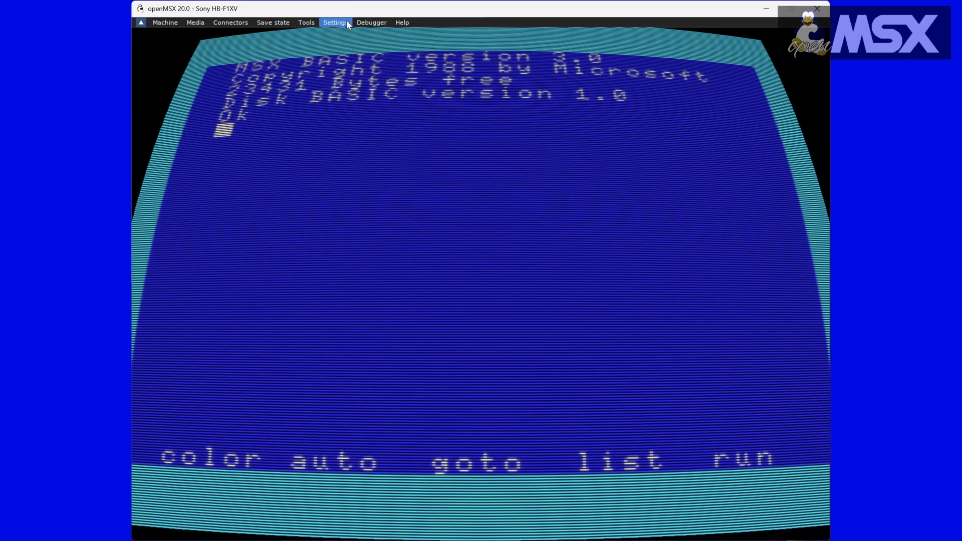
click(347, 22)
mouse_move(341, 36)
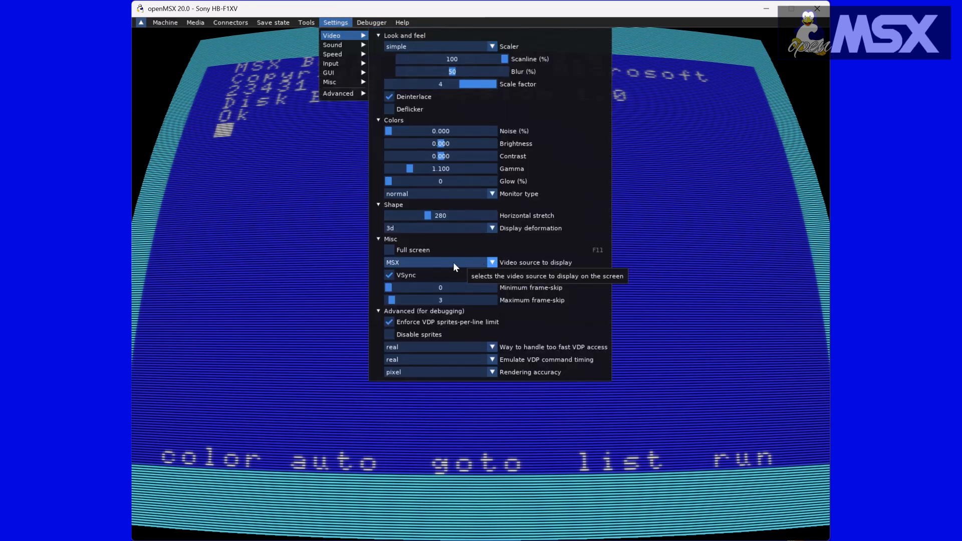
click(445, 229)
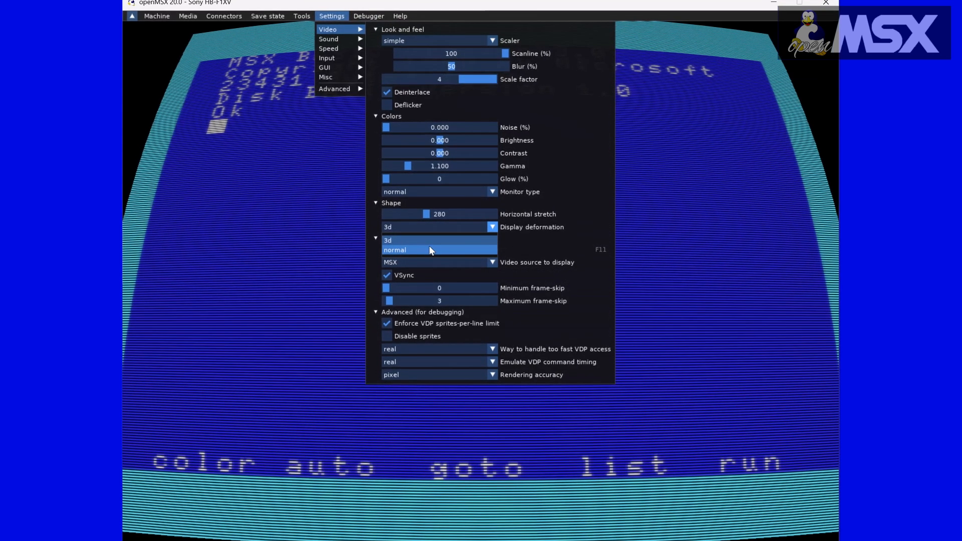
click(430, 249)
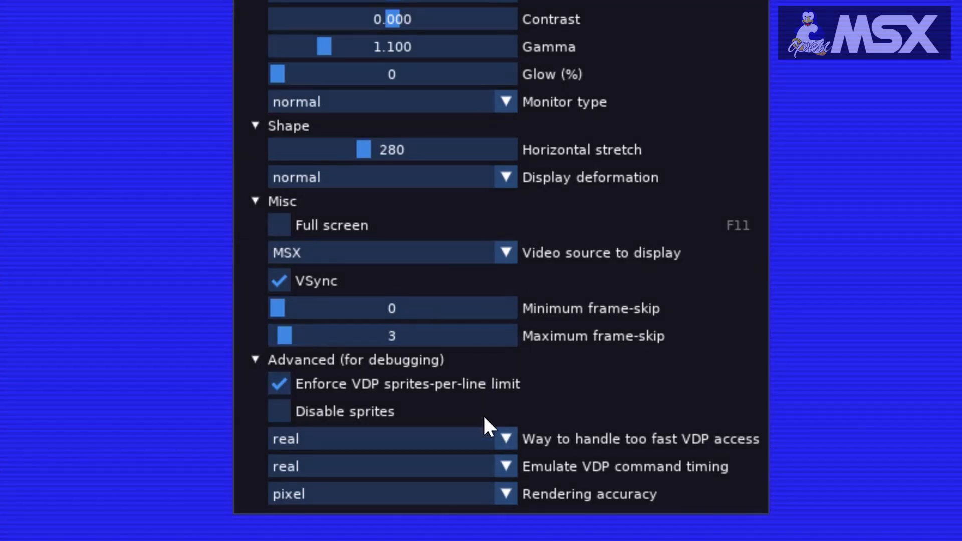
Switch the Enforce VDP sprites-per-line limit option off and back on
click(278, 384)
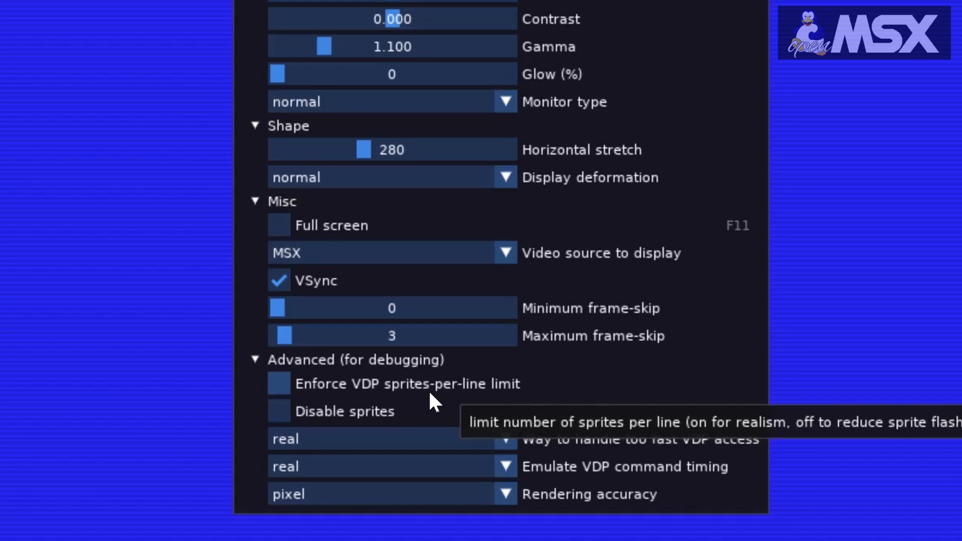
click(286, 387)
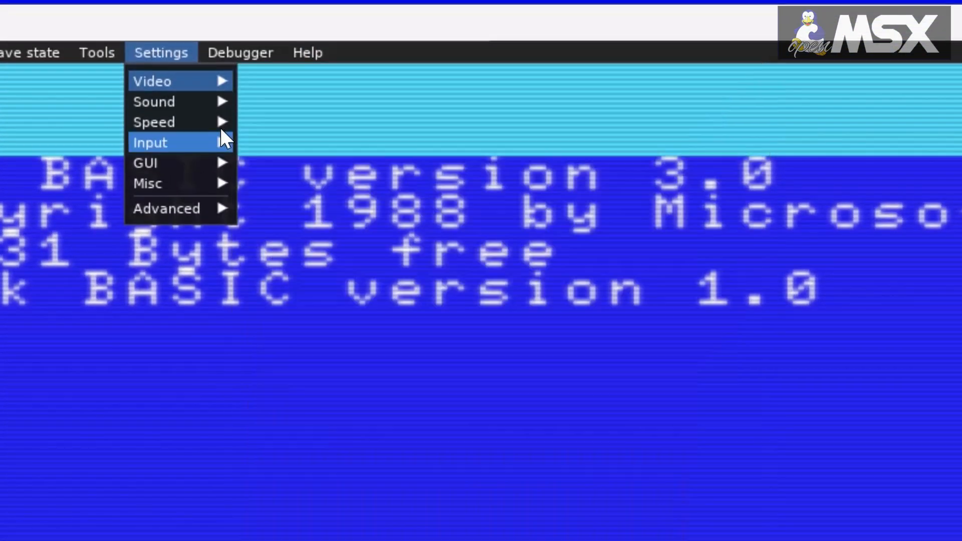
Examine the sound settings for master volume and resampler, and the emulation speed settings
mouse_move(154, 97)
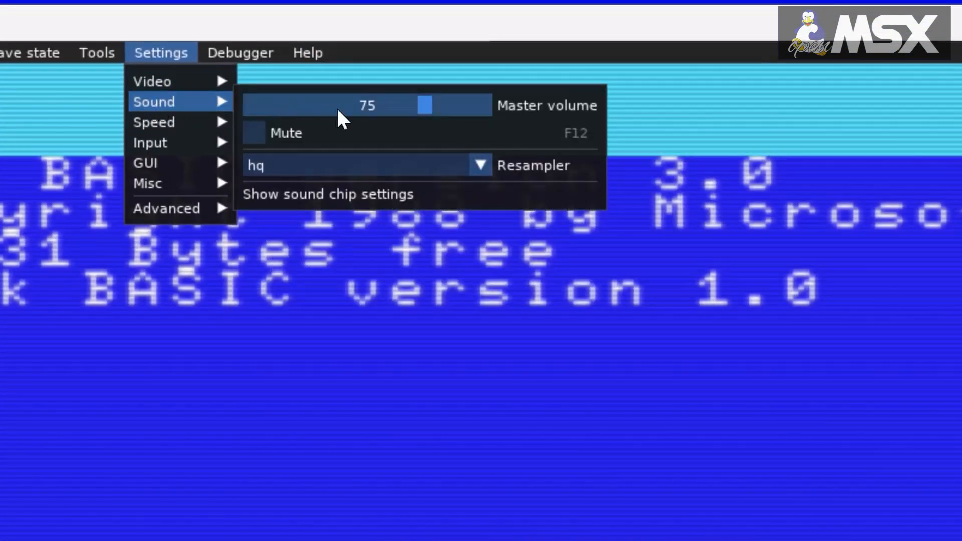
click(425, 104)
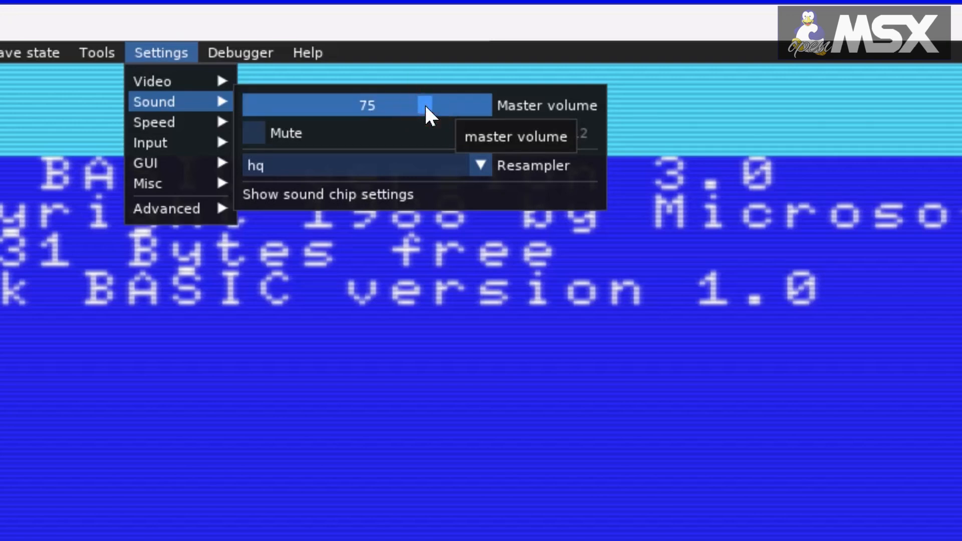
drag(425, 104, 426, 127)
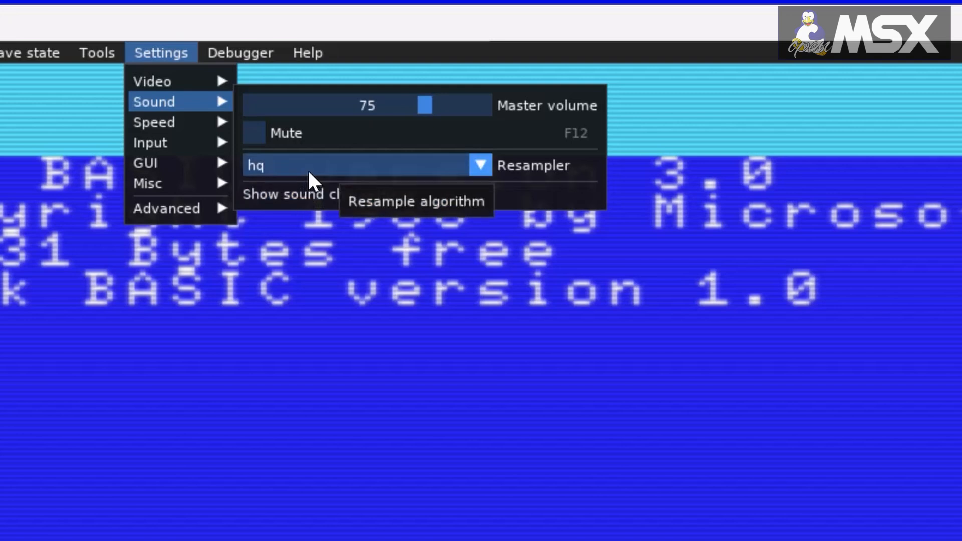
click(481, 164)
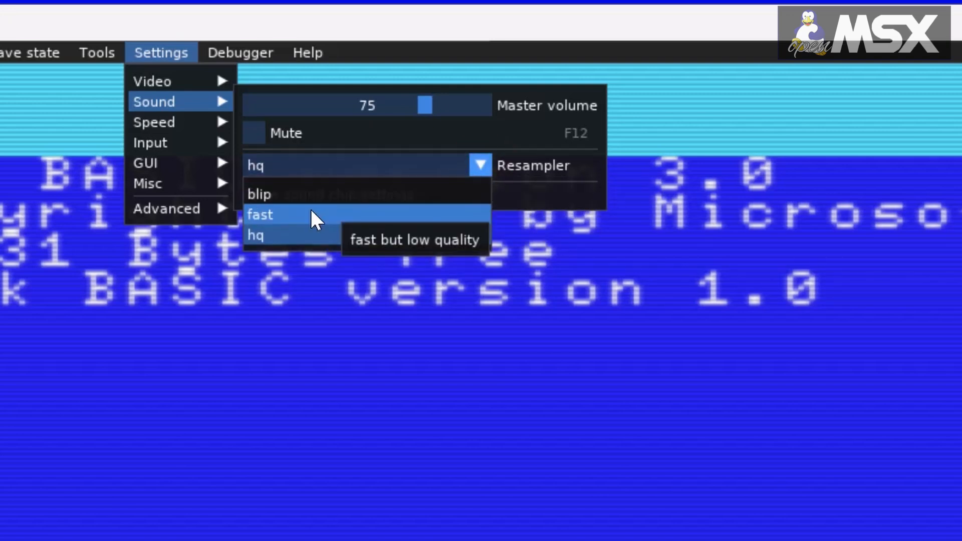
click(447, 165)
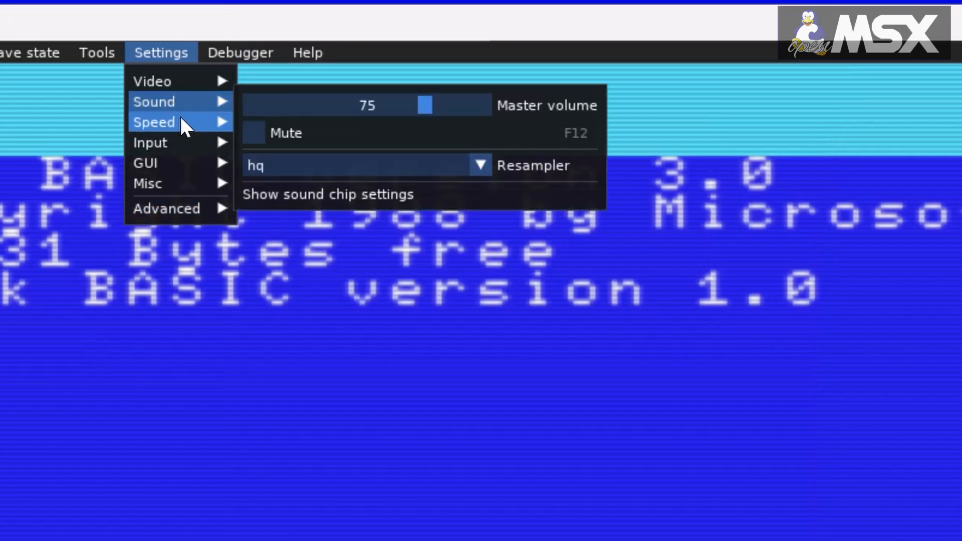
mouse_move(229, 121)
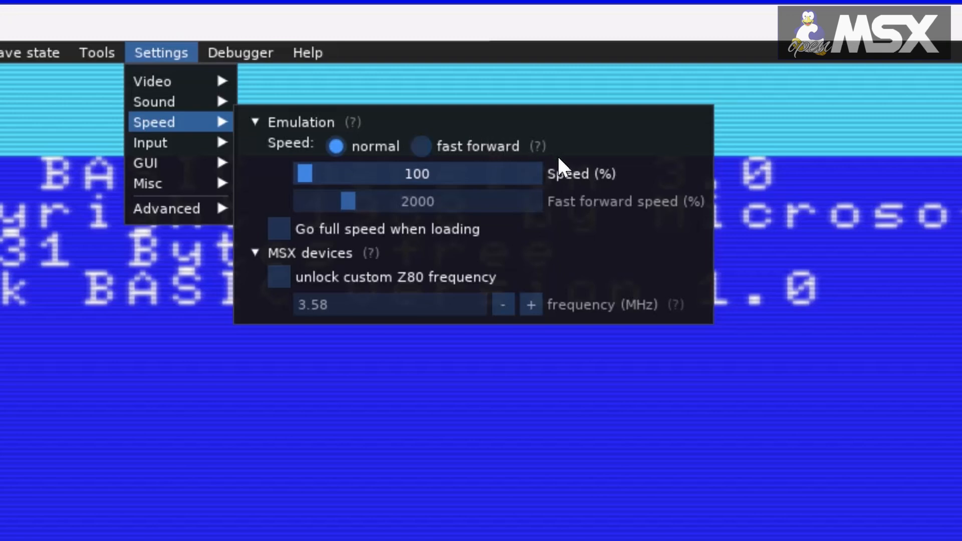
mouse_move(302, 180)
mouse_down()
mouse_move(322, 180)
mouse_move(296, 183)
mouse_move(305, 183)
mouse_up()
click(302, 181)
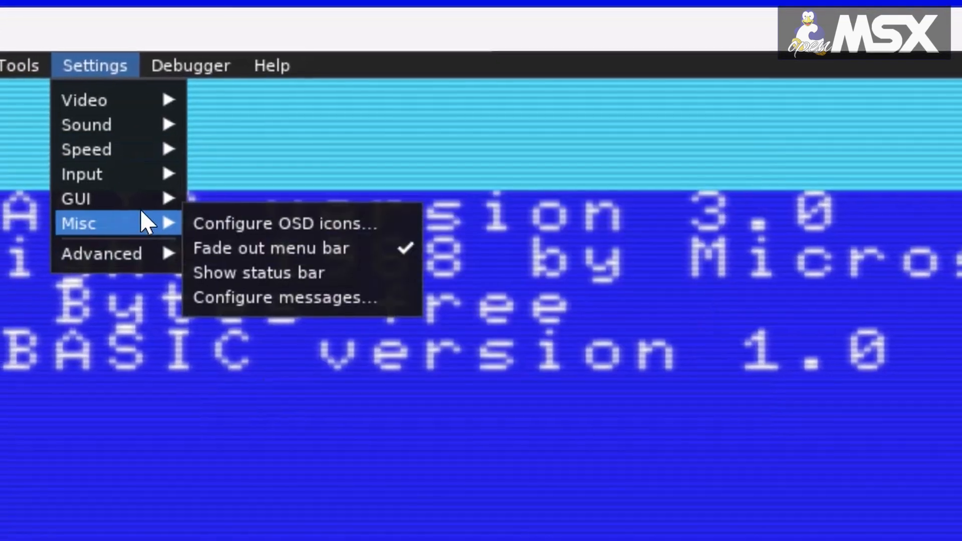
Examine the Ren Sha Turbo slider and the keyboard mapping mode options among the input settings
mouse_move(100, 190)
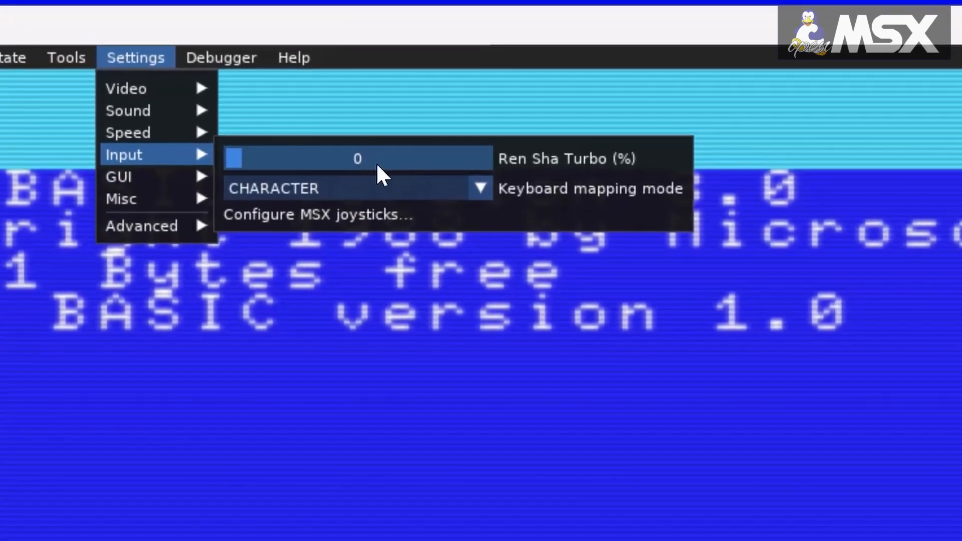
drag(224, 169, 245, 150)
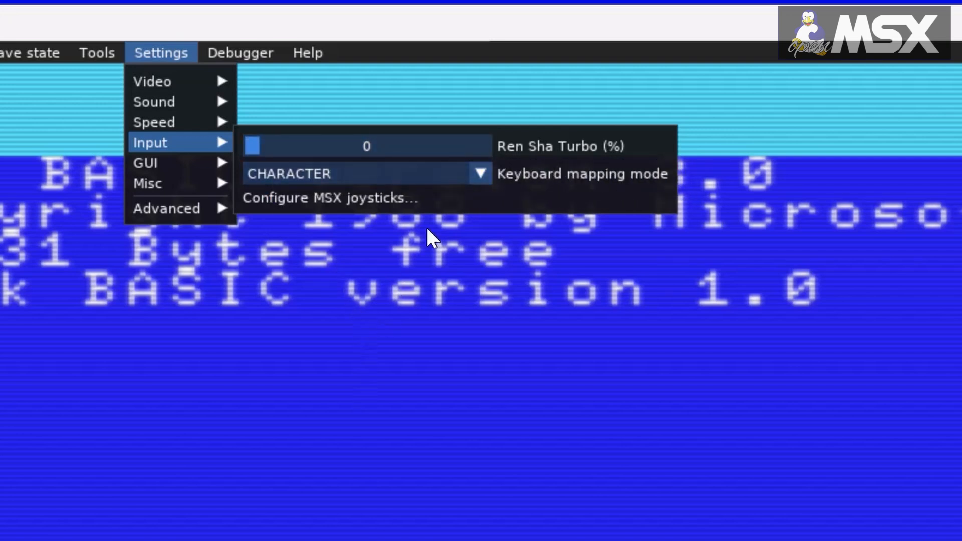
click(481, 175)
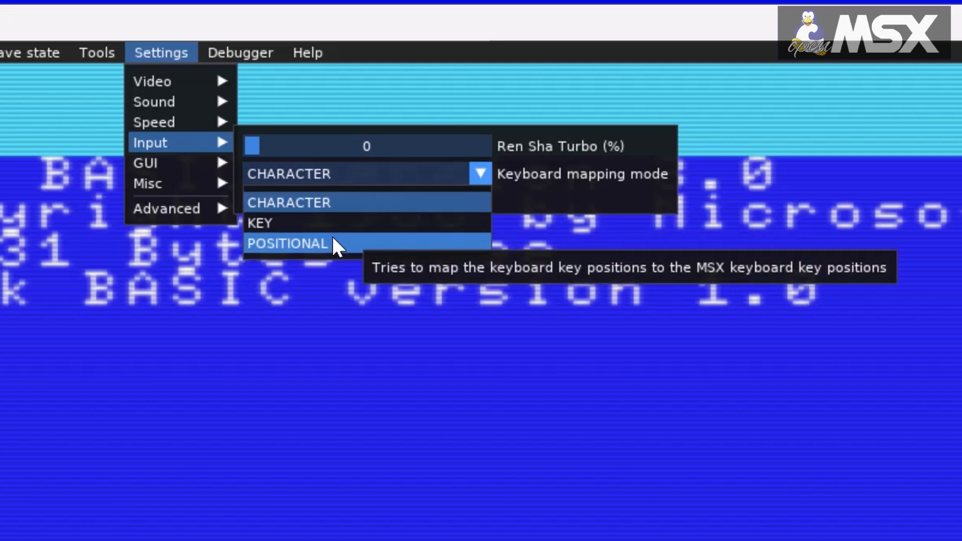
click(365, 298)
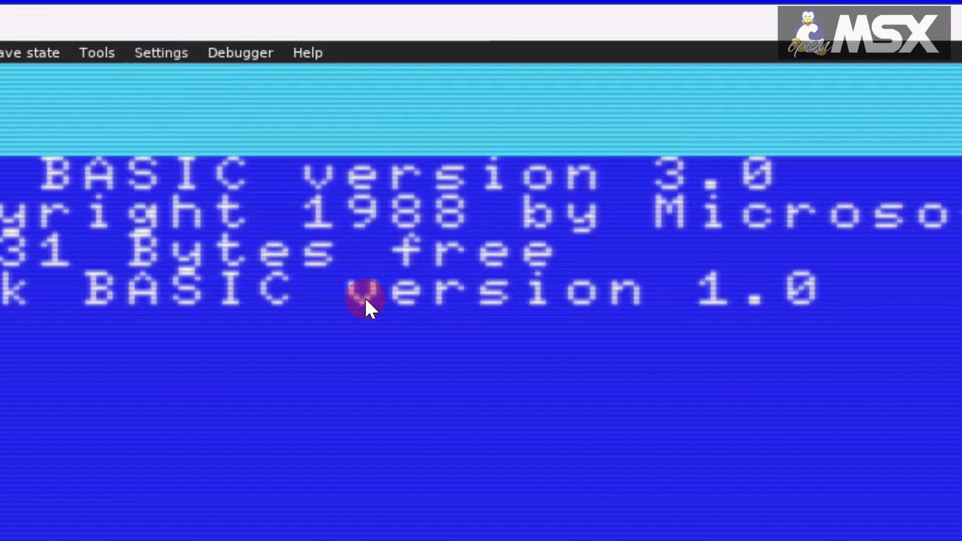
click(160, 52)
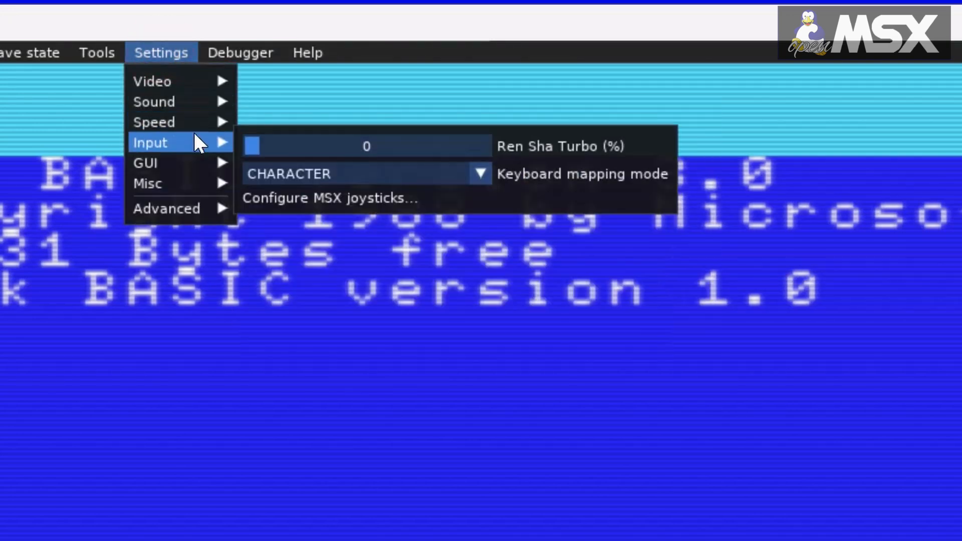
mouse_move(202, 122)
mouse_move(200, 142)
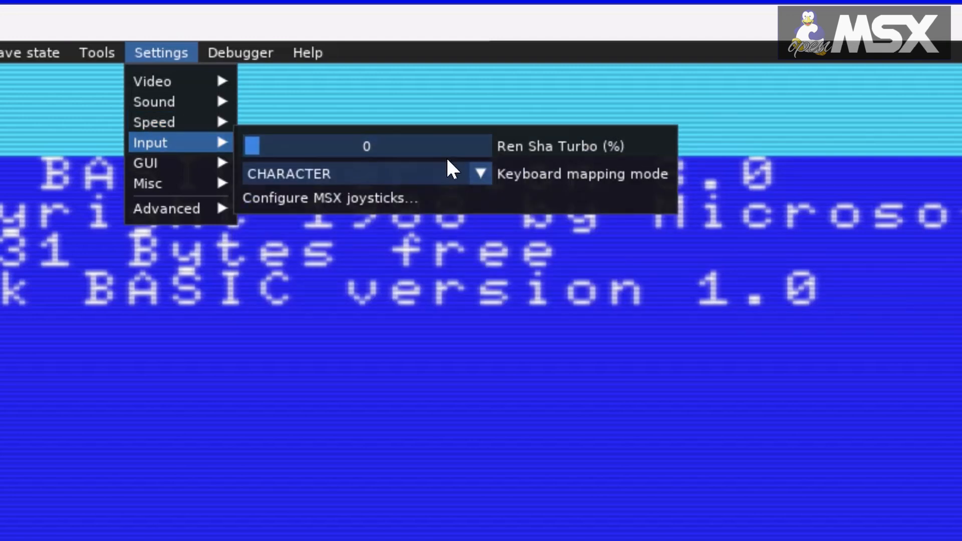
mouse_move(594, 148)
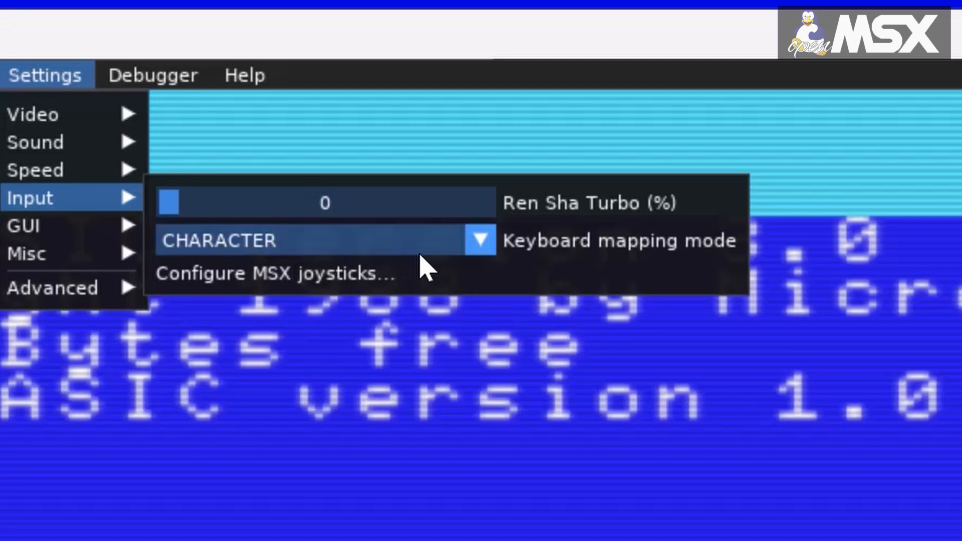
click(480, 242)
mouse_move(285, 282)
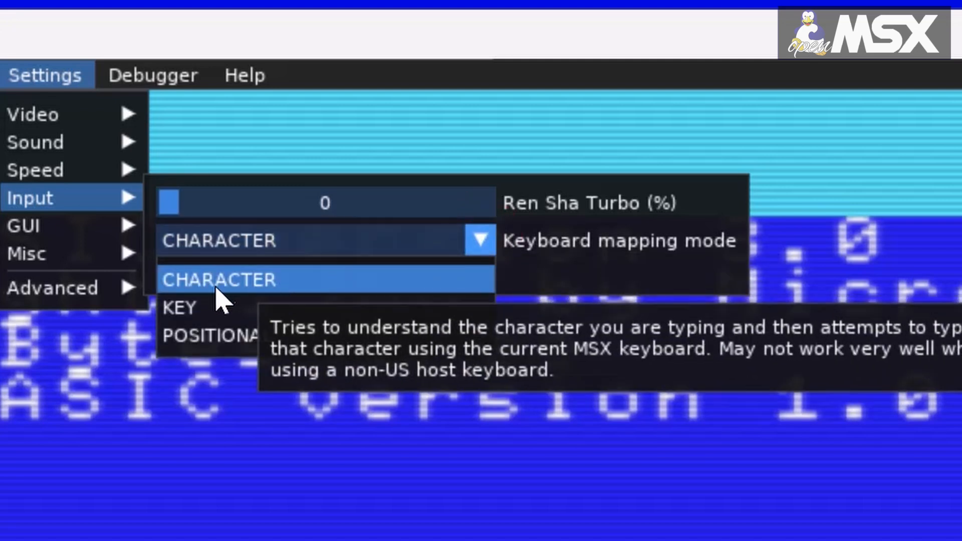
mouse_move(187, 307)
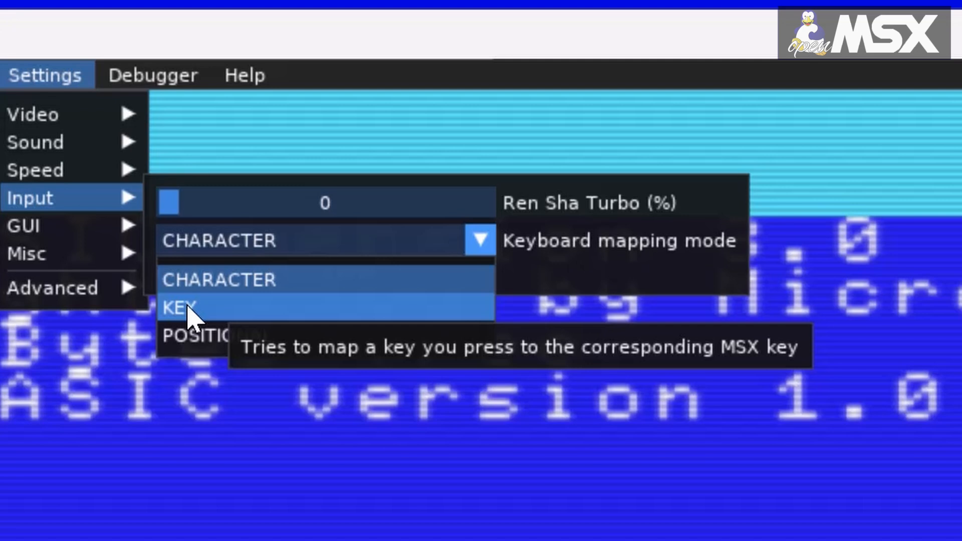
mouse_move(181, 329)
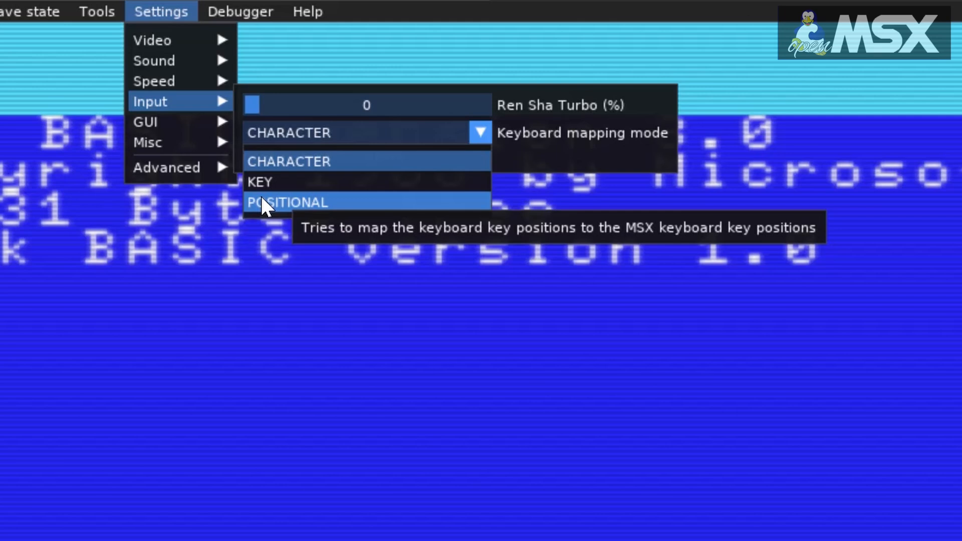
Examine the GUI layout options and open the shortcut editor, then close it
mouse_move(190, 122)
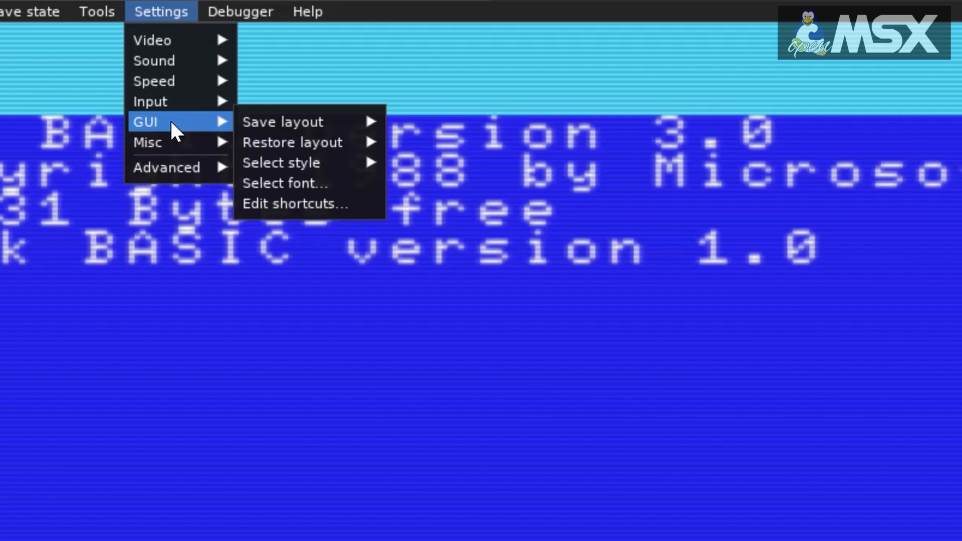
mouse_move(266, 122)
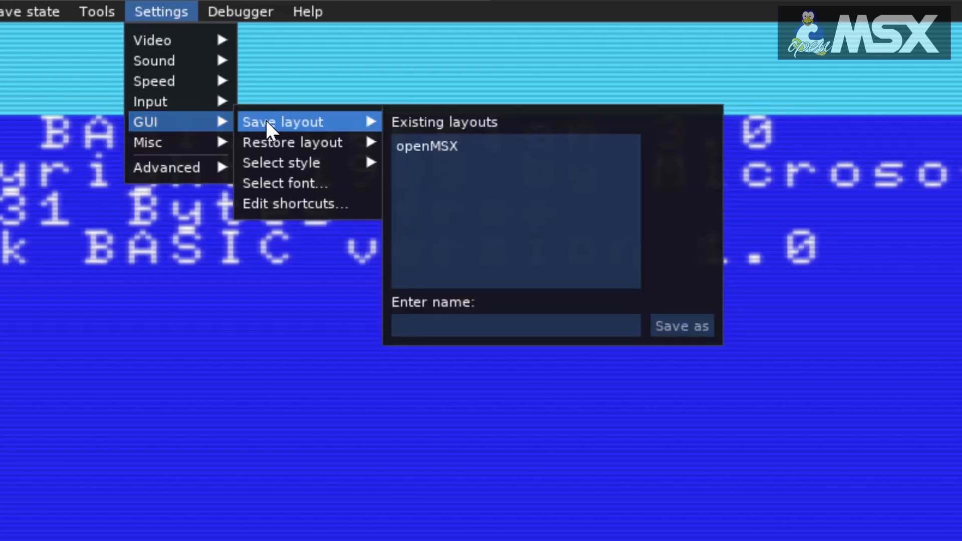
mouse_move(305, 145)
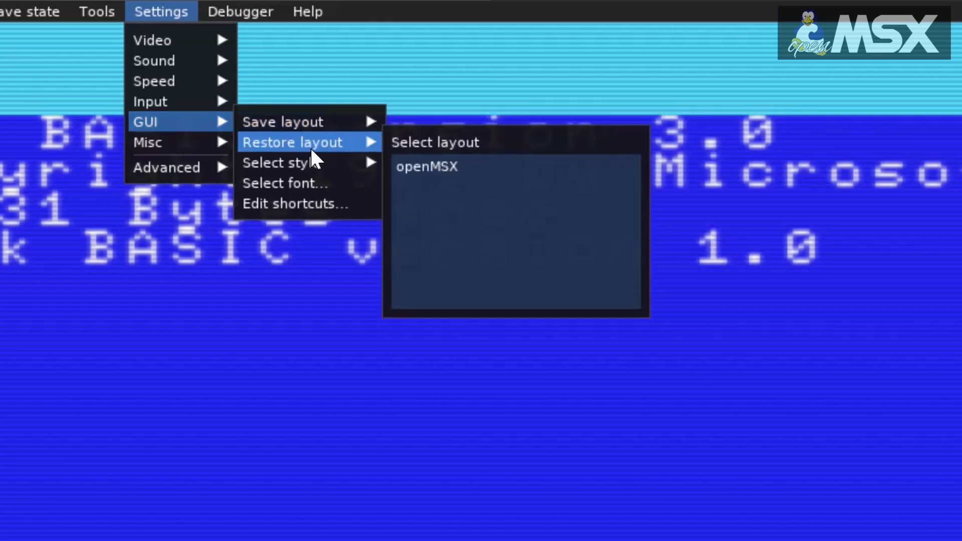
mouse_move(323, 170)
click(290, 203)
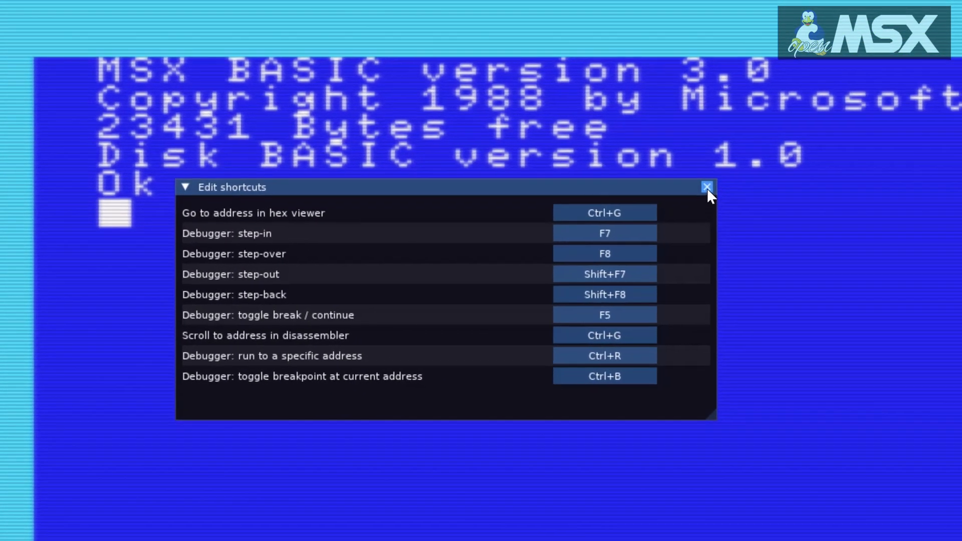
click(707, 187)
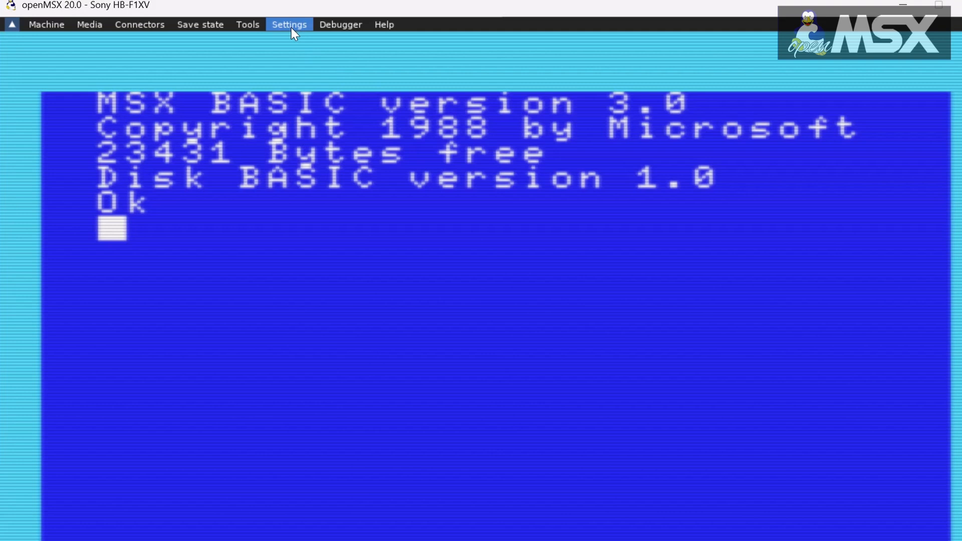
Browse through the full list of advanced settings and close the menu
click(291, 26)
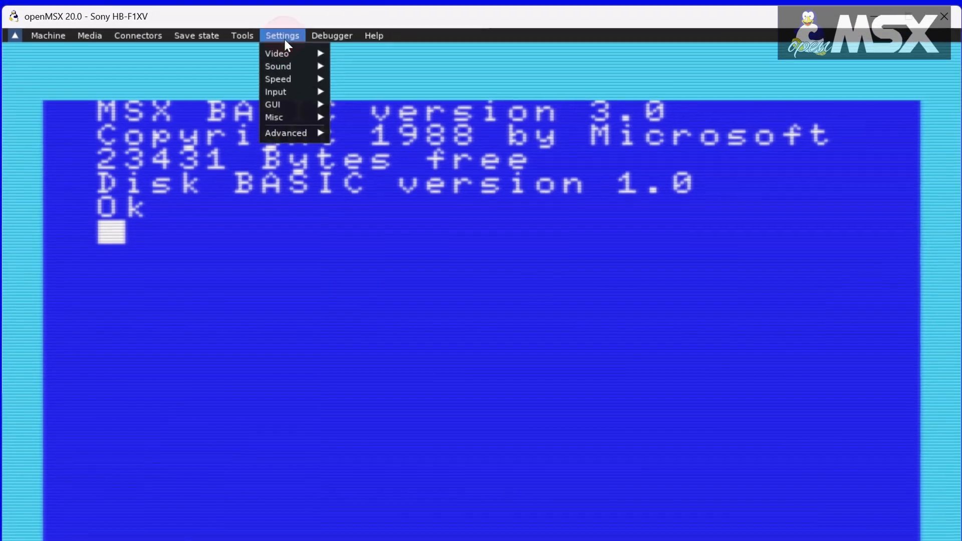
mouse_move(293, 124)
scroll(492, 212, down, 3)
scroll(492, 213, down, 2)
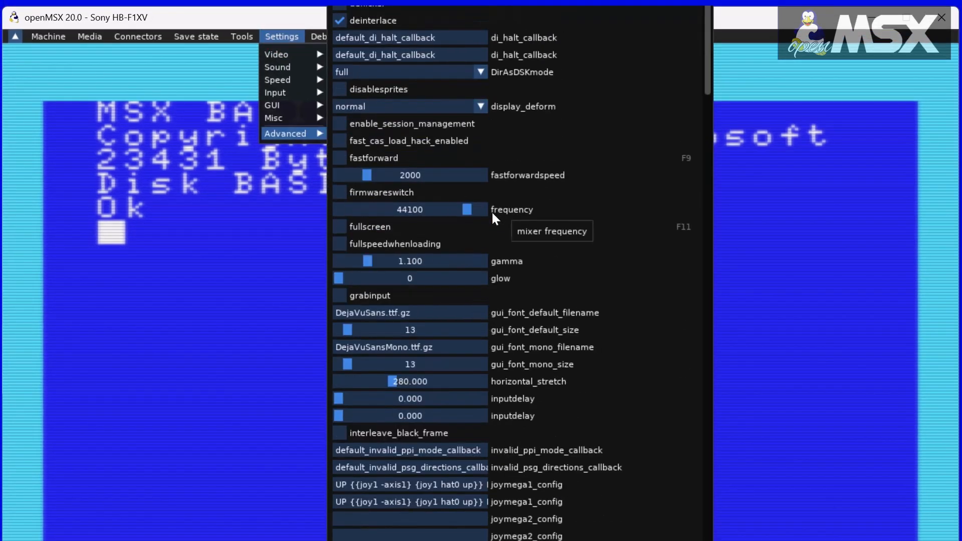
scroll(492, 213, down, 3)
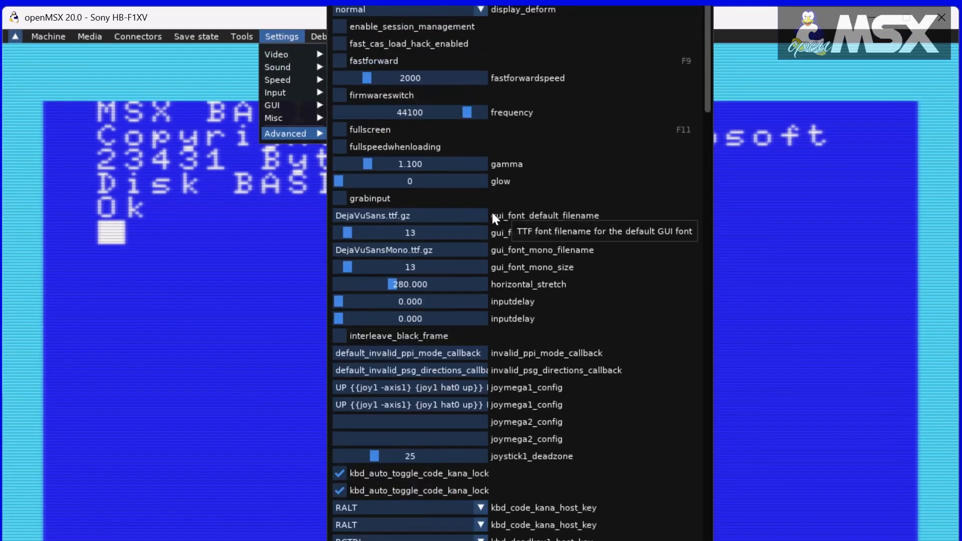
scroll(485, 276, down, 1)
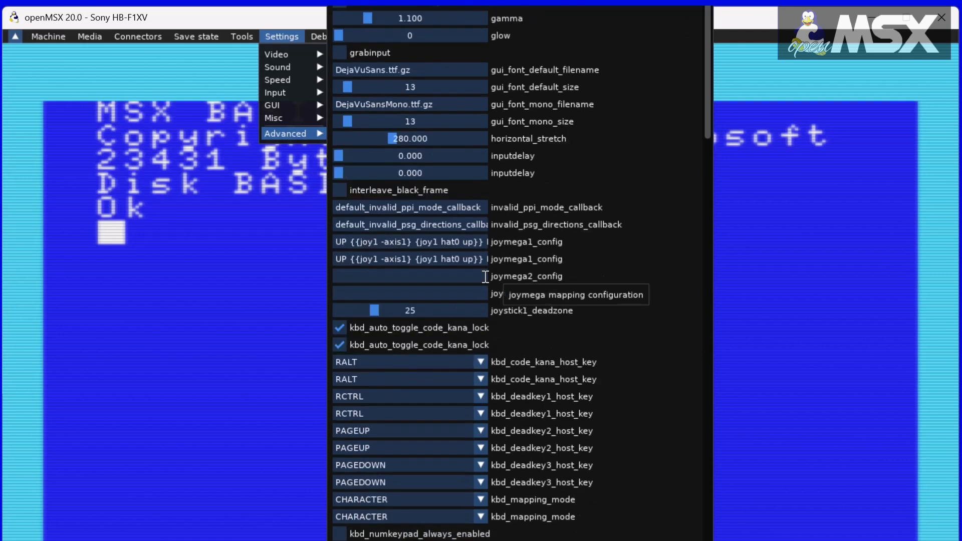
scroll(485, 277, down, 7)
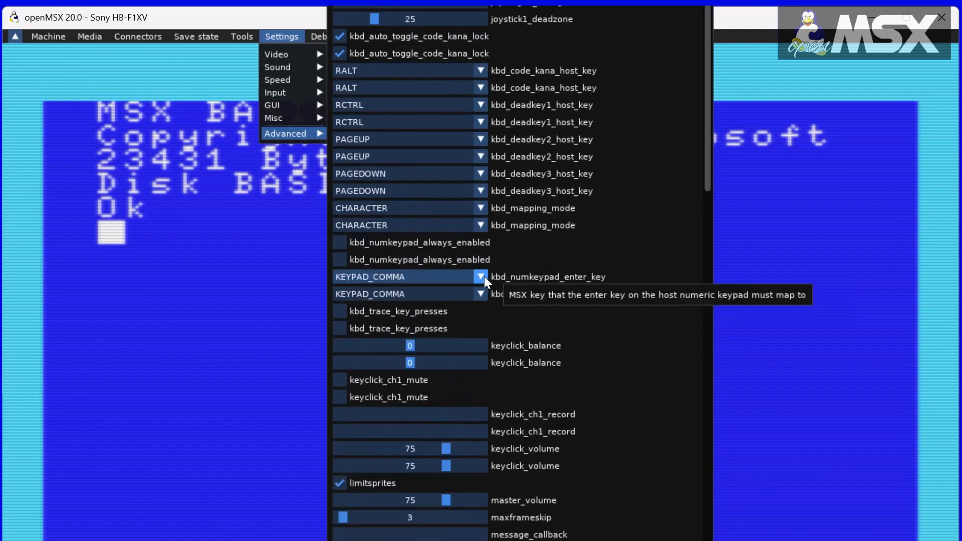
scroll(484, 278, down, 1)
scroll(484, 276, down, 5)
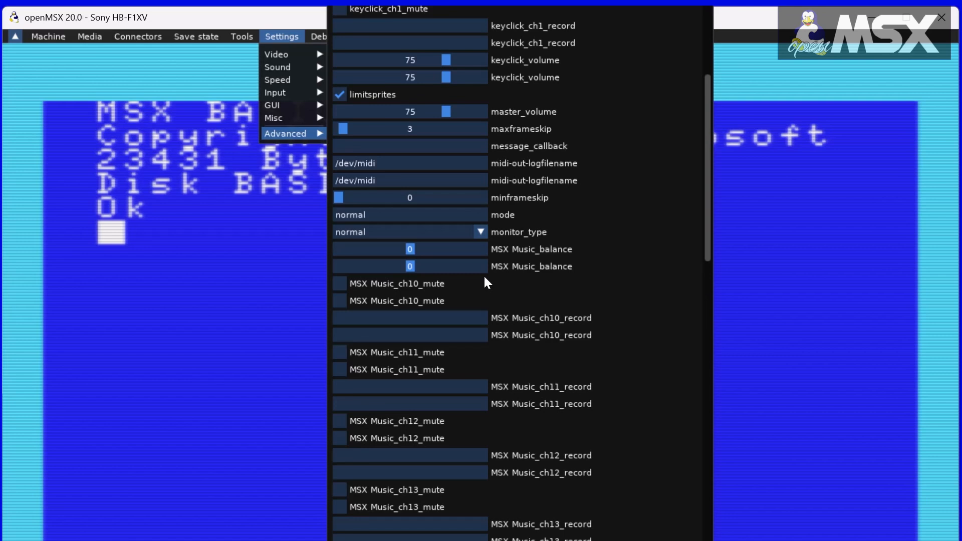
scroll(484, 278, down, 4)
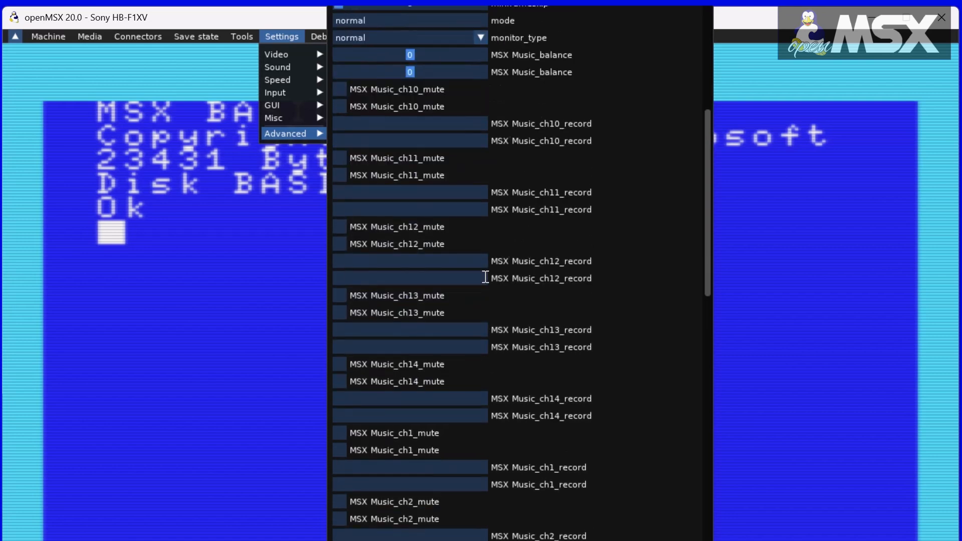
scroll(486, 277, down, 8)
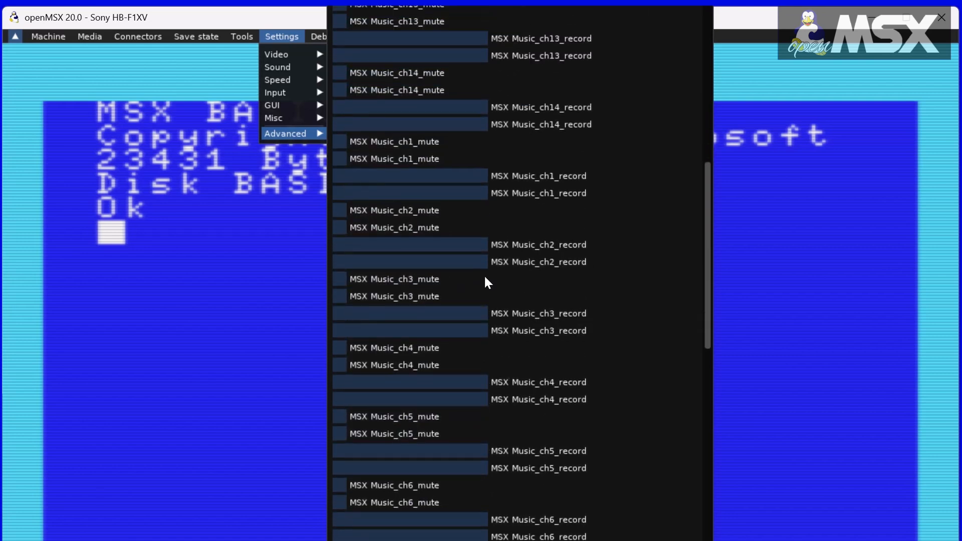
scroll(486, 276, down, 7)
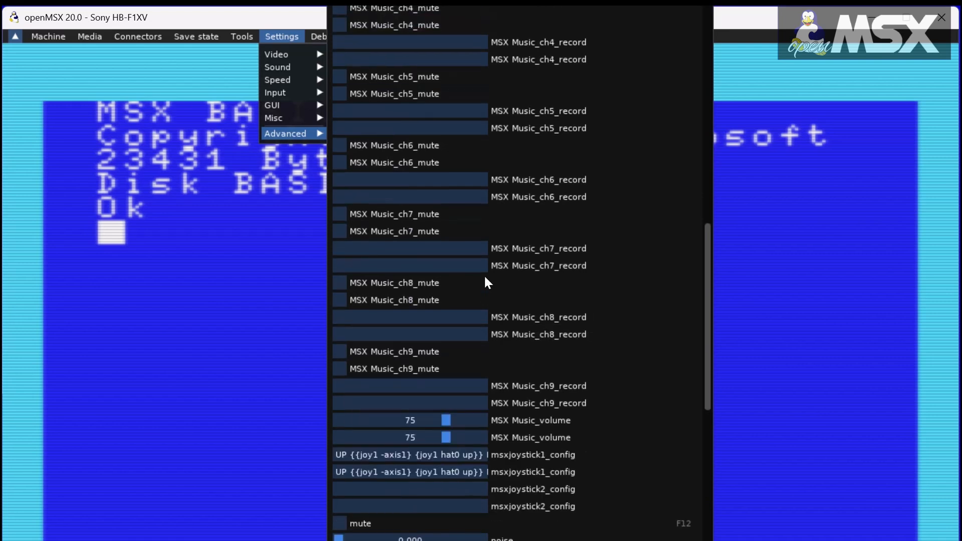
scroll(485, 276, down, 6)
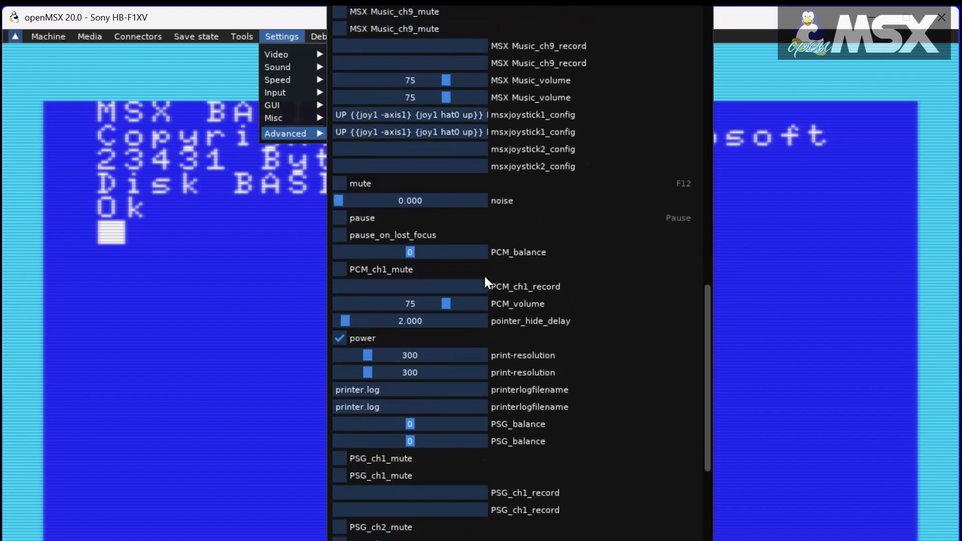
scroll(484, 275, down, 12)
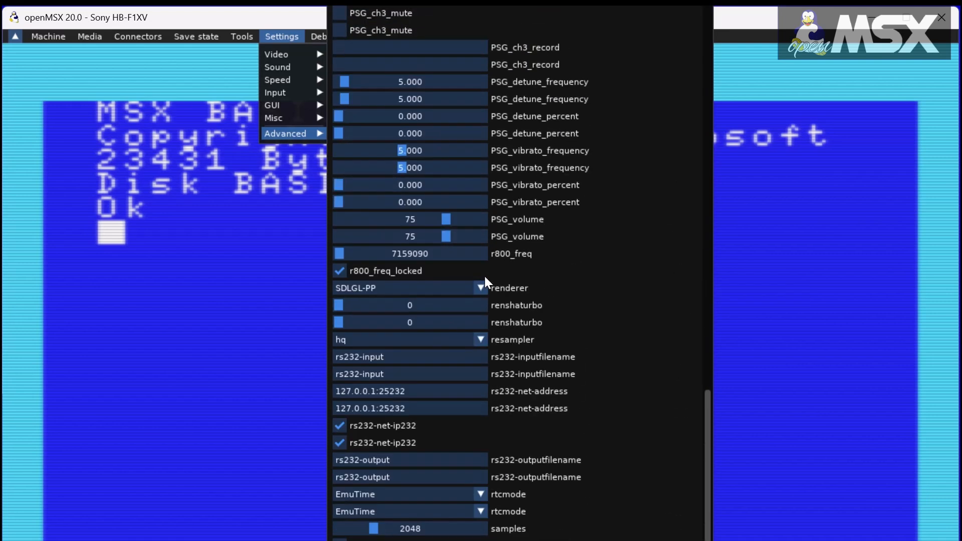
scroll(486, 276, down, 8)
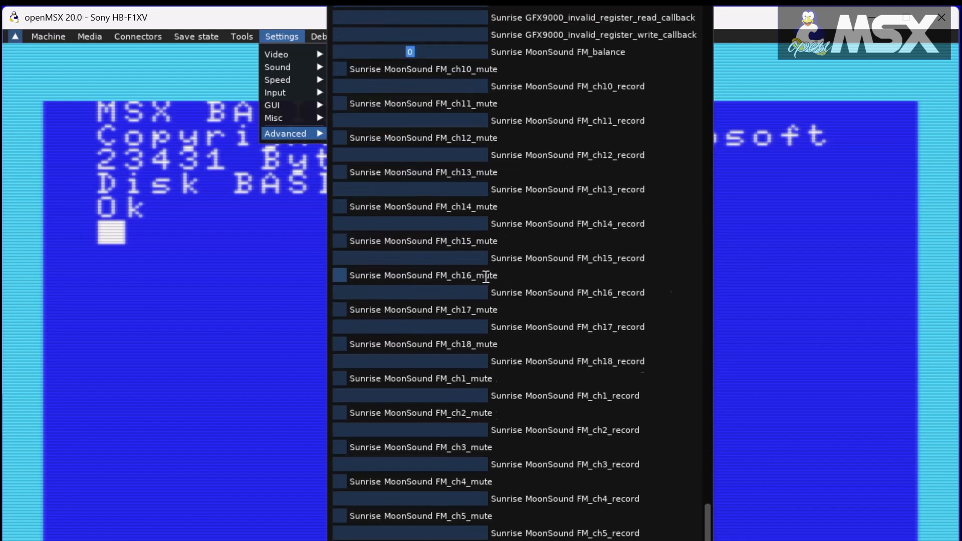
scroll(484, 275, down, 16)
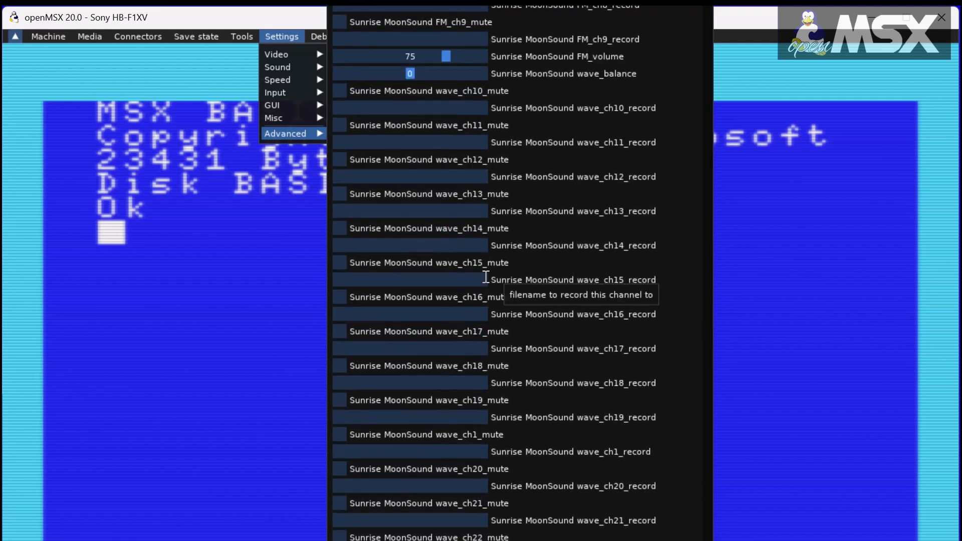
scroll(484, 274, down, 5)
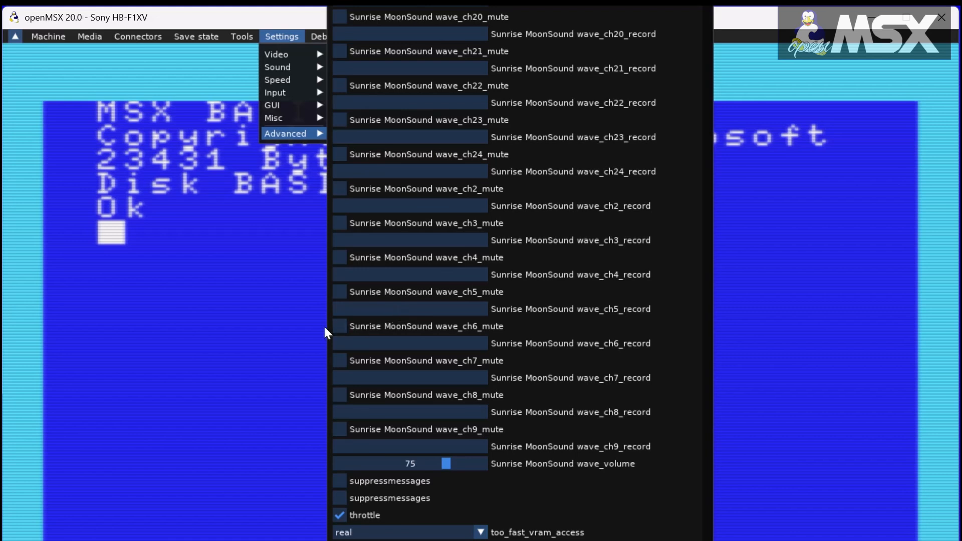
click(281, 338)
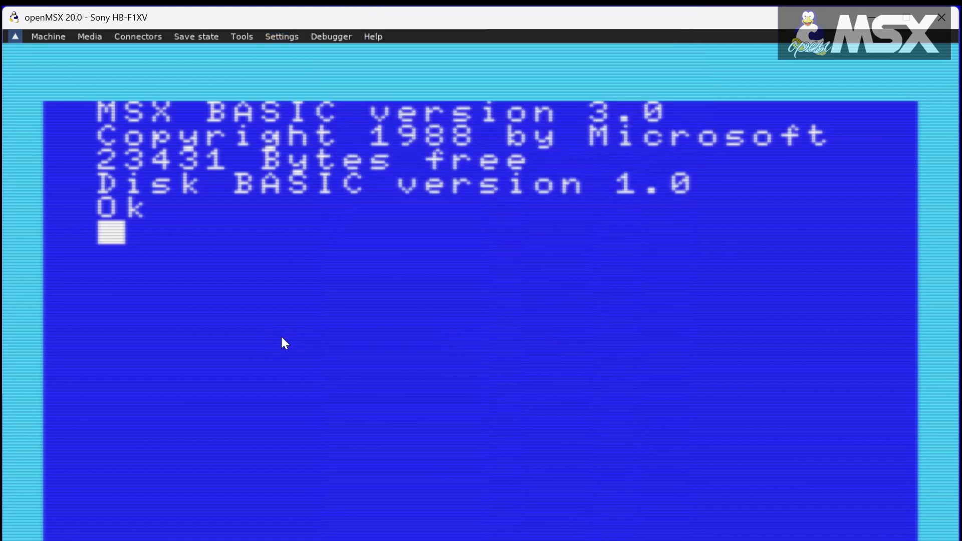